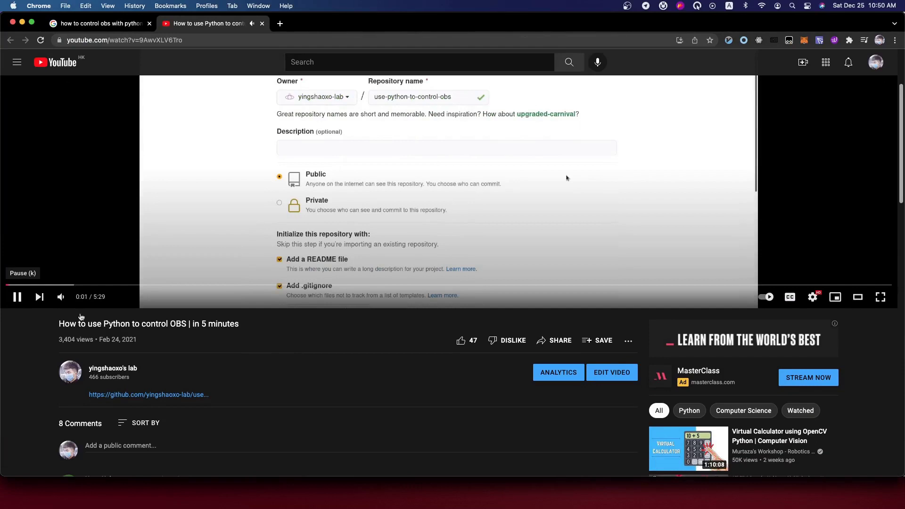
- Scroll the tutorial page and pause the video
{"action": "scroll", "coordinate": [346, 384], "scroll_direction": "down", "scroll_amount": 5}
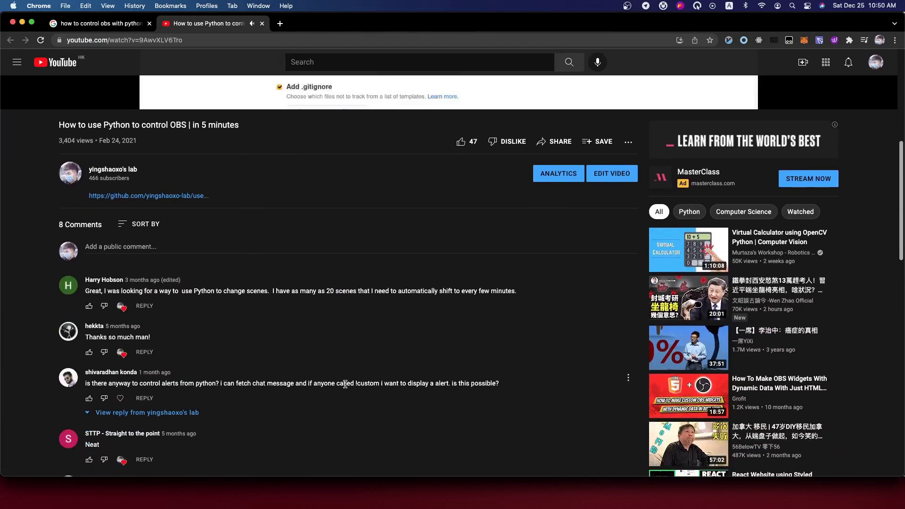
{"action": "scroll", "coordinate": [346, 384], "scroll_direction": "up", "scroll_amount": 5}
{"action": "scroll", "coordinate": [347, 387], "scroll_direction": "up", "scroll_amount": 2}
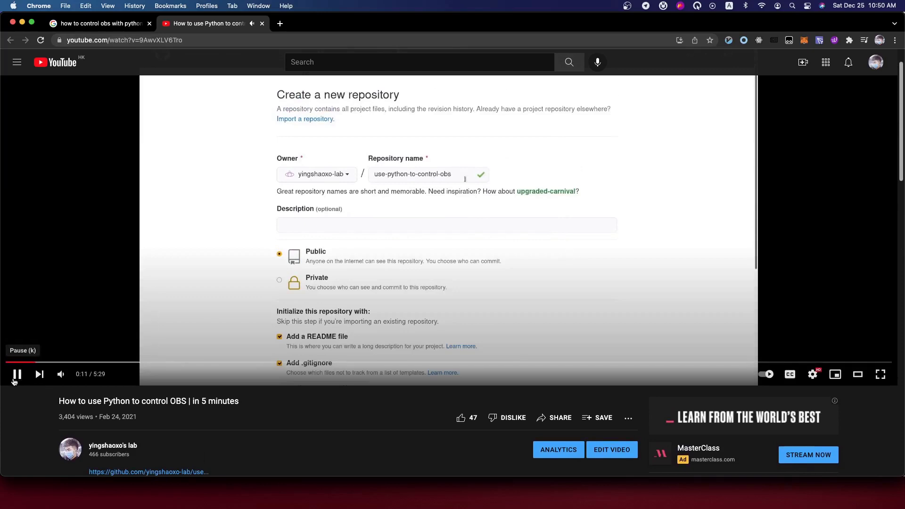
{"action": "scroll", "coordinate": [481, 355], "scroll_direction": "up", "scroll_amount": 1}
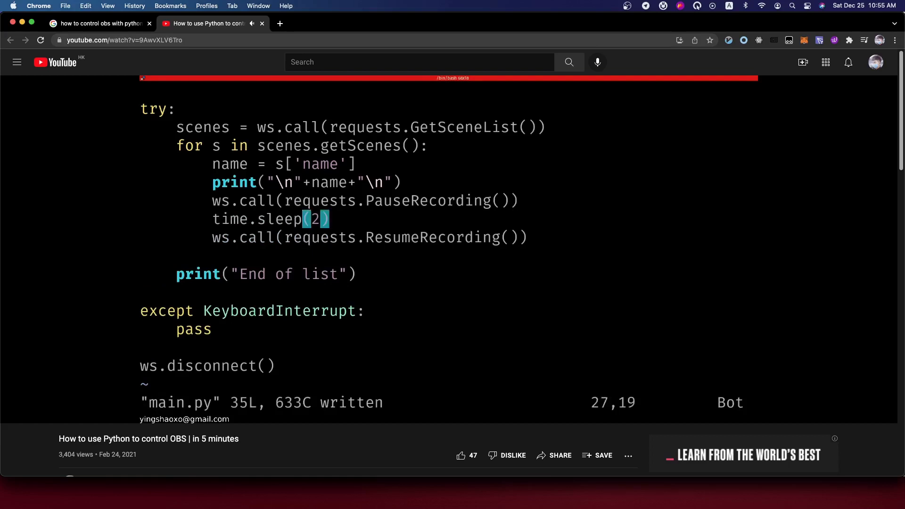
{"action": "left_click", "coordinate": [291, 307]}
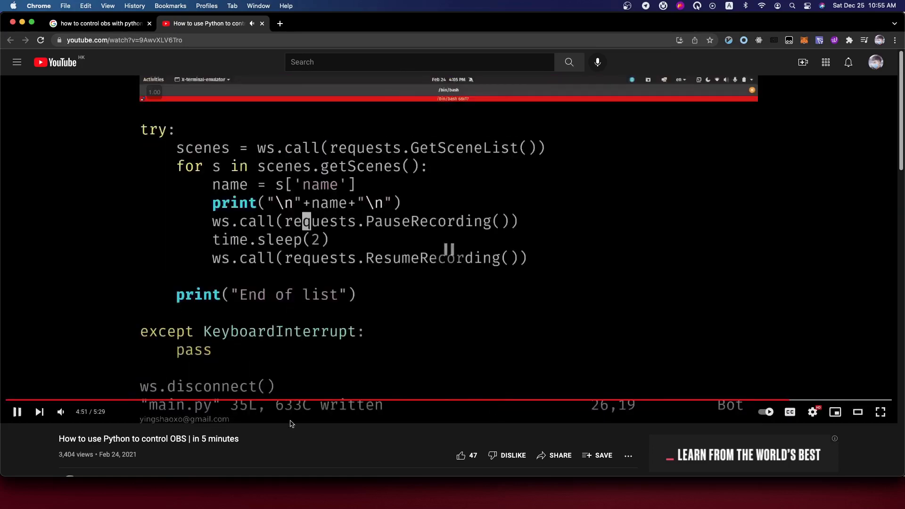
- Bring up Audio MIDI Setup, raise its window, then return to the Google OBS-Python results
{"action": "left_click", "coordinate": [379, 491]}
{"action": "left_click_drag", "start_coordinate": [456, 222], "coordinate": [457, 188]}
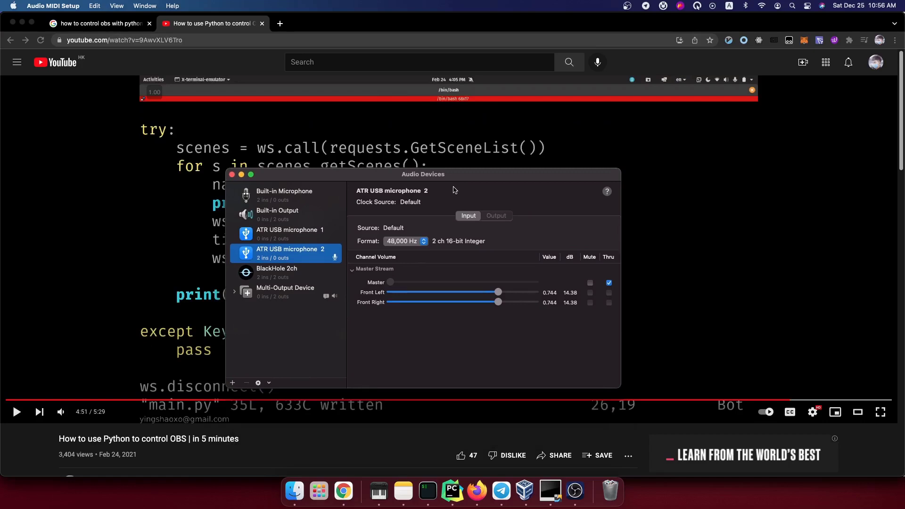
{"action": "left_click_drag", "start_coordinate": [423, 176], "coordinate": [425, 163]}
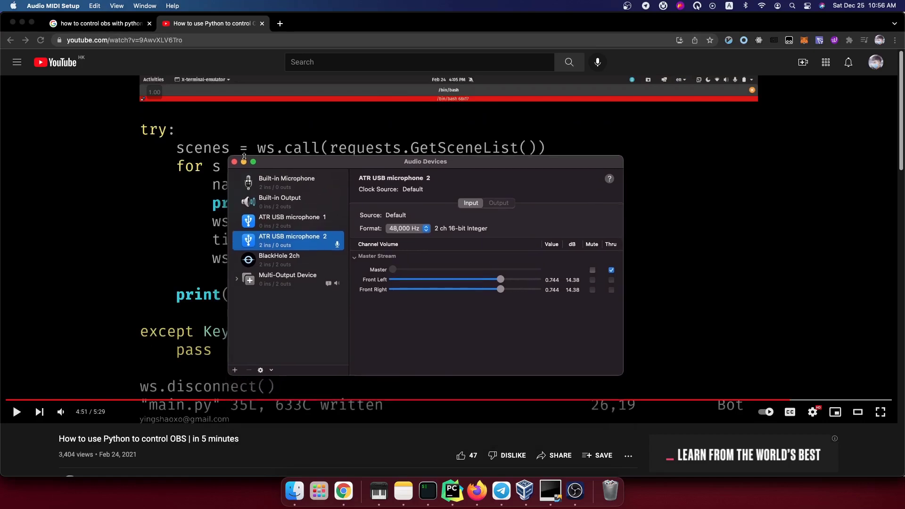
{"action": "left_click", "coordinate": [110, 24]}
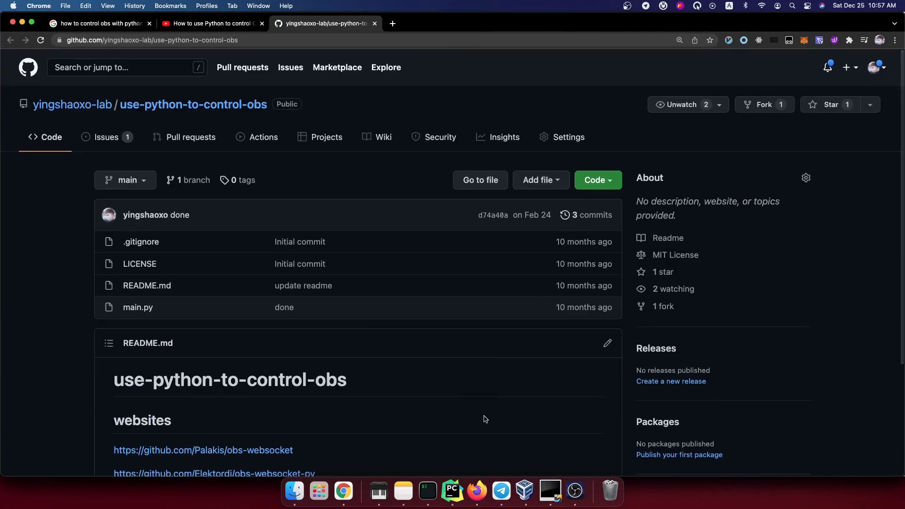
- Scroll through the use-python-to-control-obs README to review its websites links
{"action": "scroll", "coordinate": [480, 447], "scroll_direction": "down", "scroll_amount": 2}
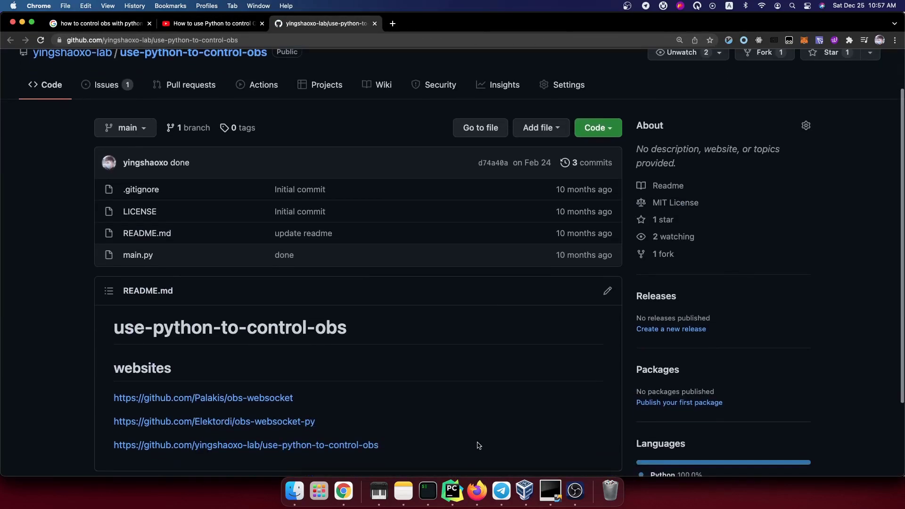
{"action": "scroll", "coordinate": [480, 446], "scroll_direction": "down", "scroll_amount": 1}
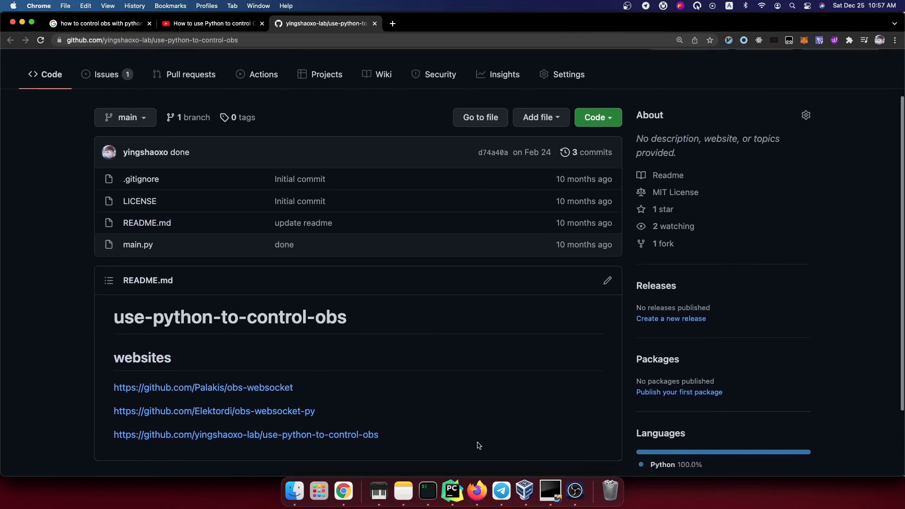
{"action": "scroll", "coordinate": [479, 446], "scroll_direction": "up", "scroll_amount": 3}
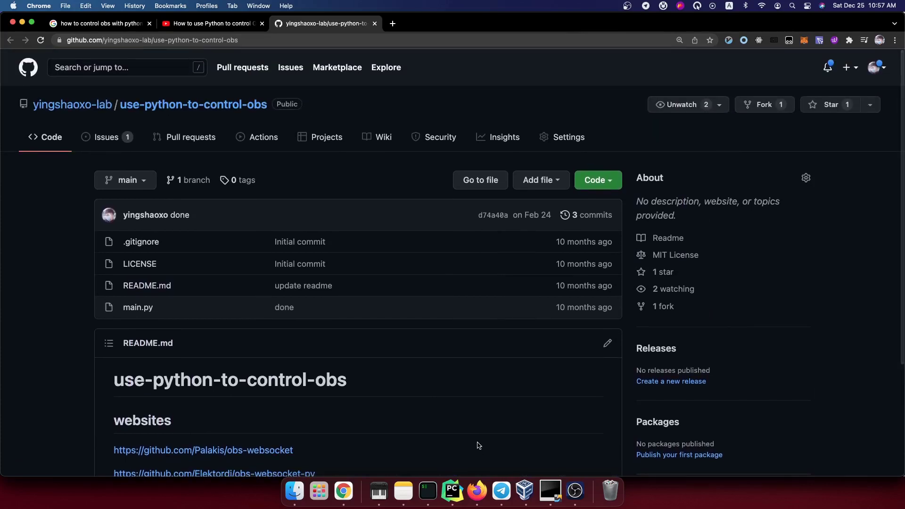
{"action": "scroll", "coordinate": [479, 446], "scroll_direction": "down", "scroll_amount": 1}
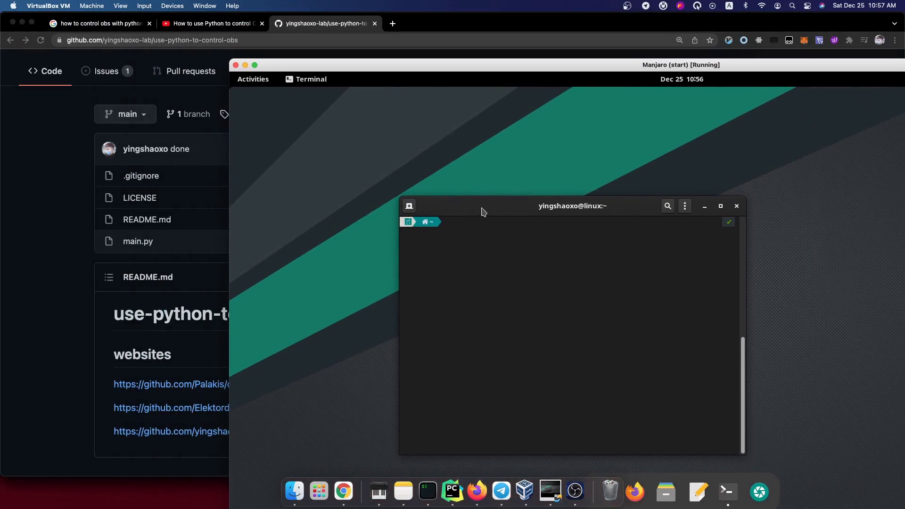
- Reposition the terminal inside Manjaro and move the VM window toward the lower right
{"action": "left_click_drag", "start_coordinate": [492, 203], "coordinate": [402, 144]}
{"action": "left_click_drag", "start_coordinate": [400, 68], "coordinate": [485, 80]}
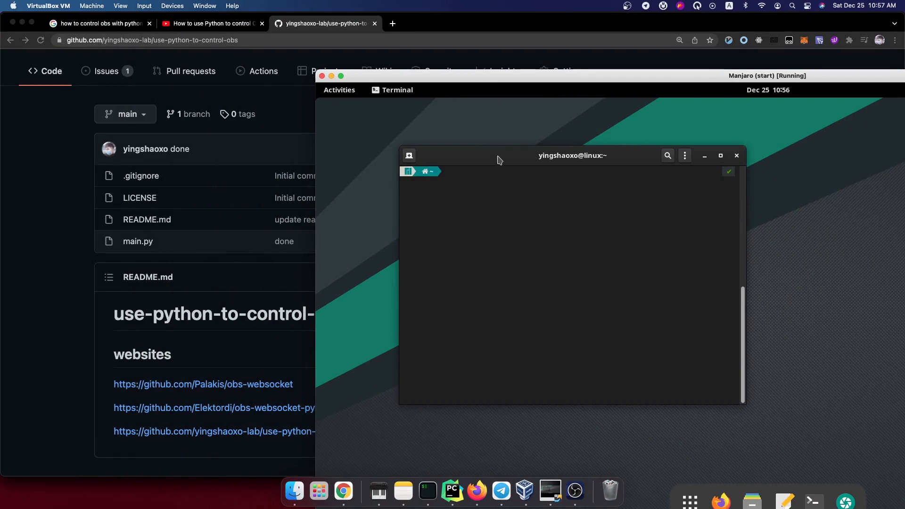
{"action": "left_click_drag", "start_coordinate": [499, 160], "coordinate": [490, 171]}
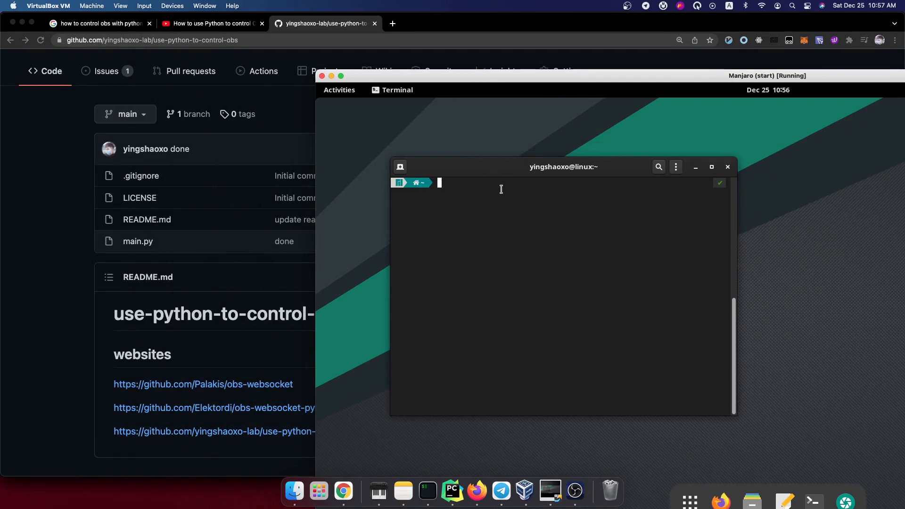
{"action": "left_click_drag", "start_coordinate": [516, 73], "coordinate": [348, 58]}
{"action": "left_click_drag", "start_coordinate": [340, 152], "coordinate": [434, 154]}
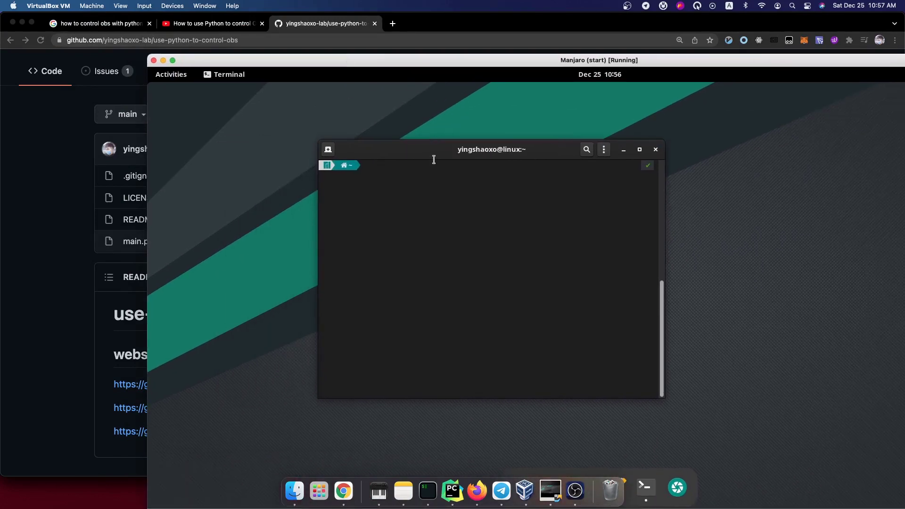
{"action": "left_click_drag", "start_coordinate": [438, 150], "coordinate": [376, 145]}
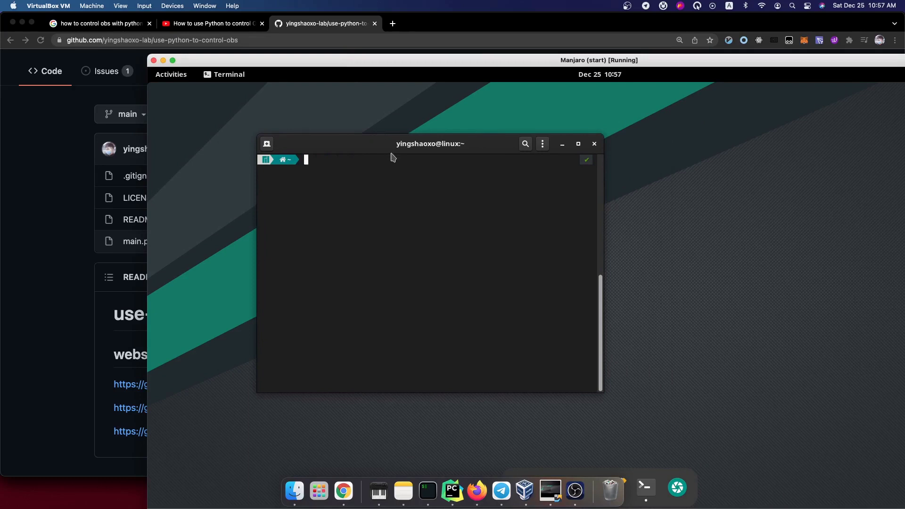
{"action": "left_click_drag", "start_coordinate": [299, 61], "coordinate": [605, 115]}
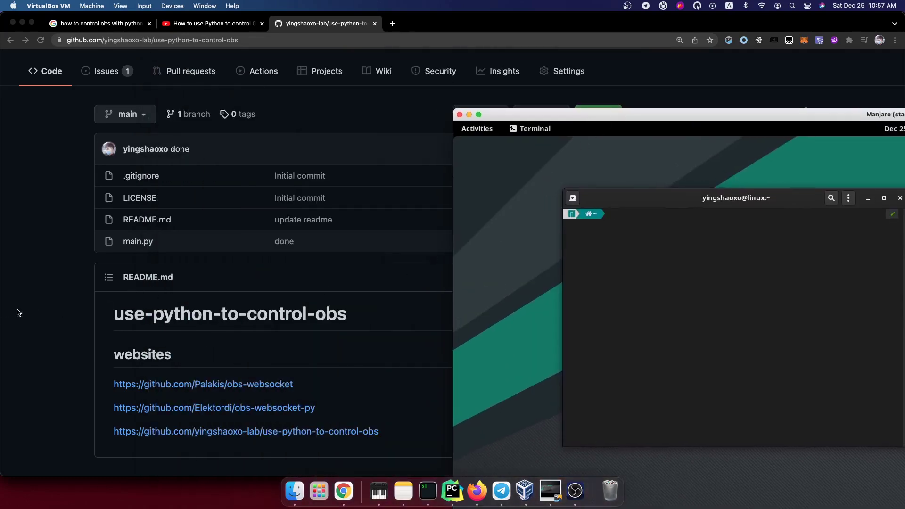
{"action": "left_click", "coordinate": [109, 328]}
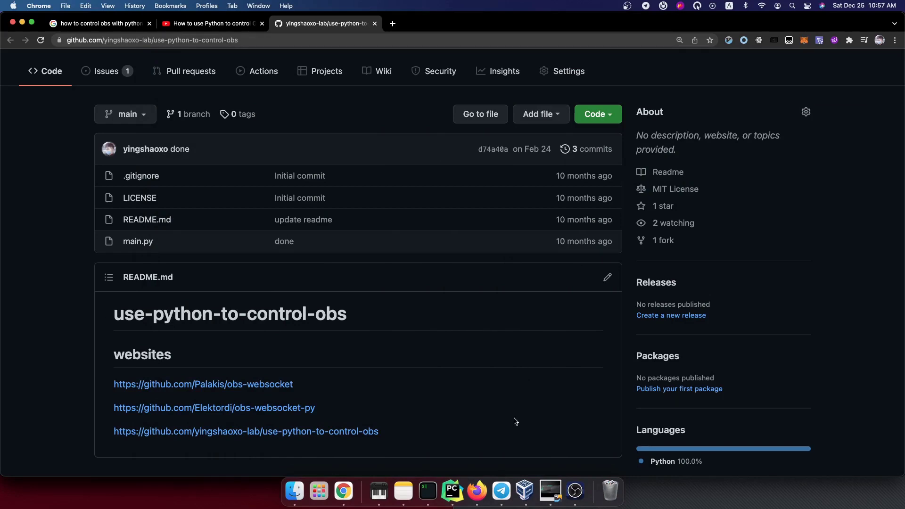
- Bring the VM back and place it beside the repository page with the terminal adjusted
{"action": "left_click", "coordinate": [525, 490]}
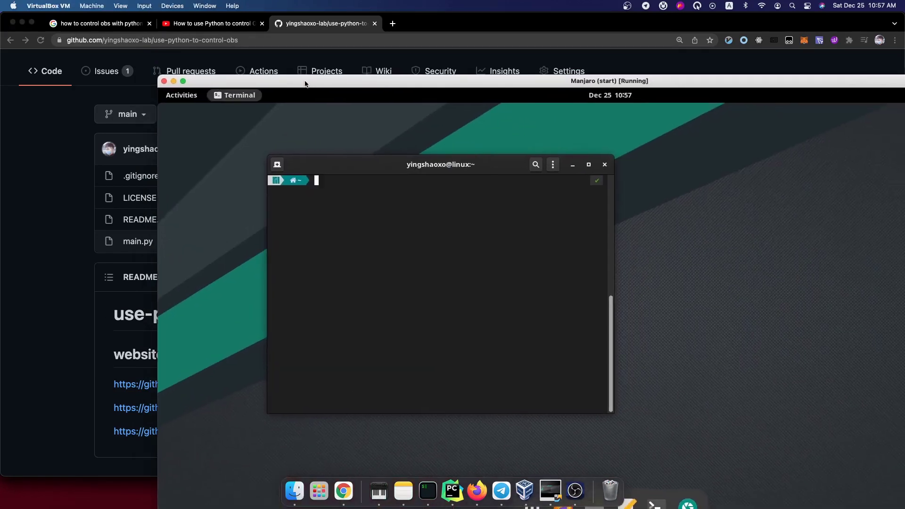
{"action": "left_click_drag", "start_coordinate": [345, 166], "coordinate": [415, 165]}
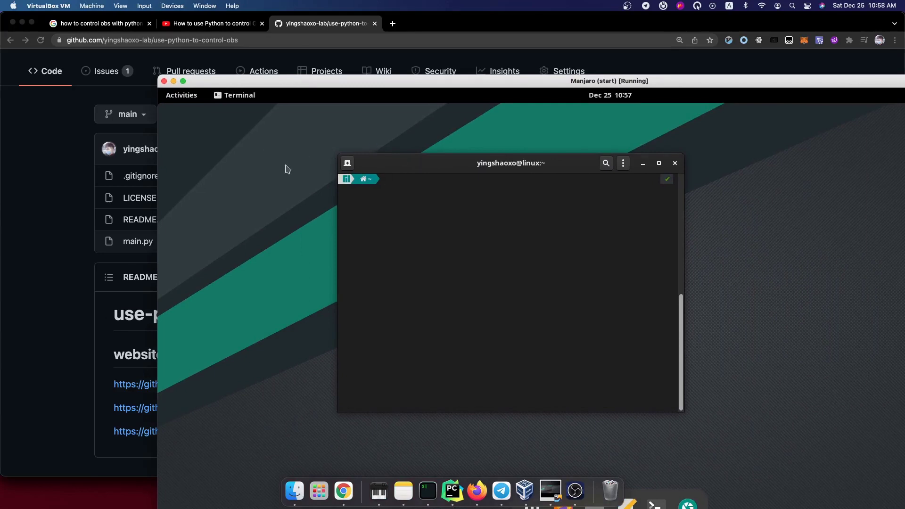
{"action": "left_click_drag", "start_coordinate": [404, 165], "coordinate": [317, 163]}
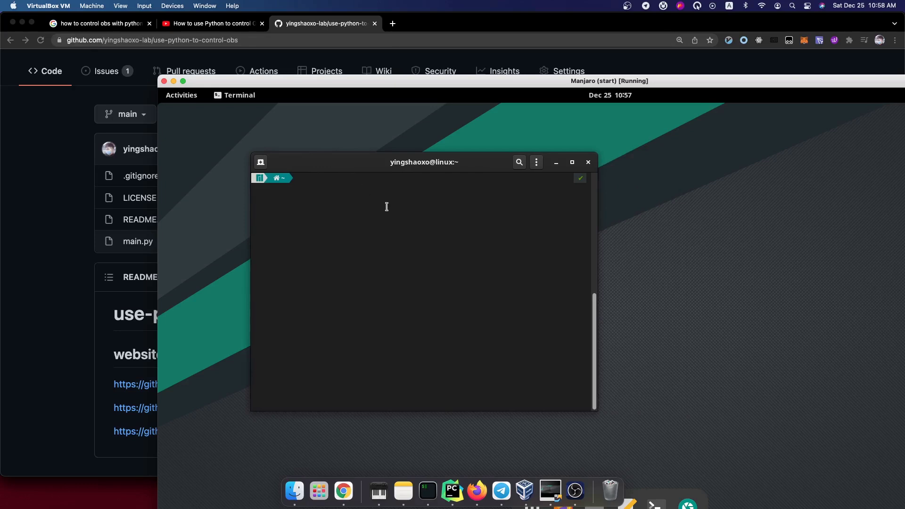
{"action": "left_click_drag", "start_coordinate": [351, 79], "coordinate": [421, 91]}
{"action": "mouse_move", "coordinate": [431, 183]}
{"action": "left_mouse_down"}
{"action": "mouse_move", "coordinate": [467, 181]}
{"action": "mouse_move", "coordinate": [386, 179]}
{"action": "mouse_move", "coordinate": [446, 181]}
{"action": "left_mouse_up"}
{"action": "left_click_drag", "start_coordinate": [443, 97], "coordinate": [556, 110]}
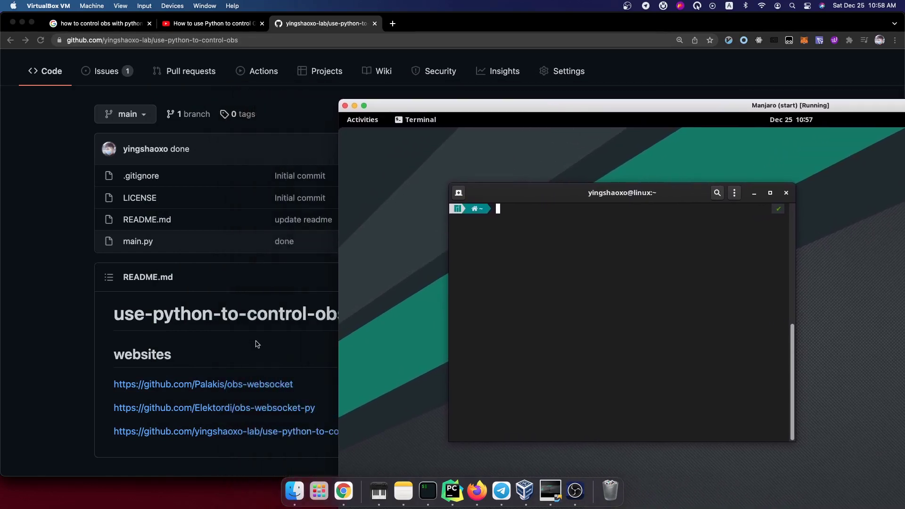
- Download the obs-websocket 4.9.1 Debian amd64 .deb from its release page
{"action": "left_click", "coordinate": [284, 346]}
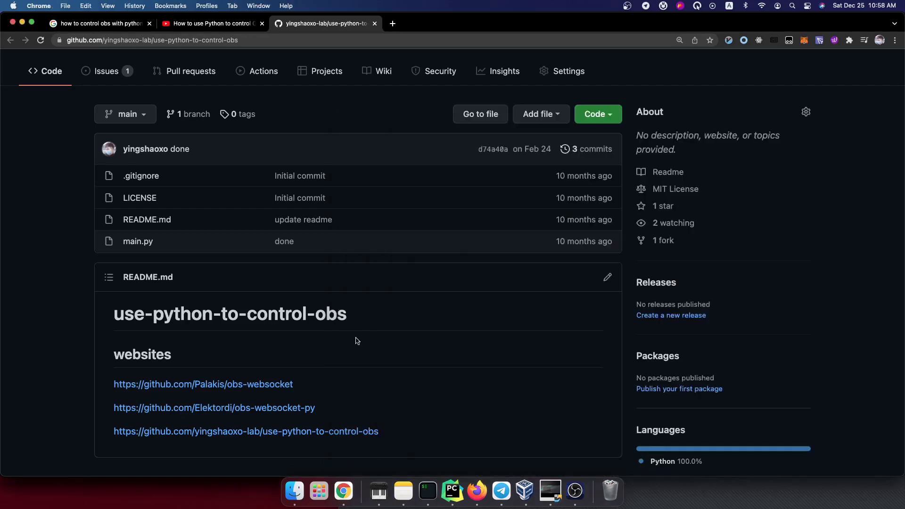
{"action": "left_click", "coordinate": [203, 385]}
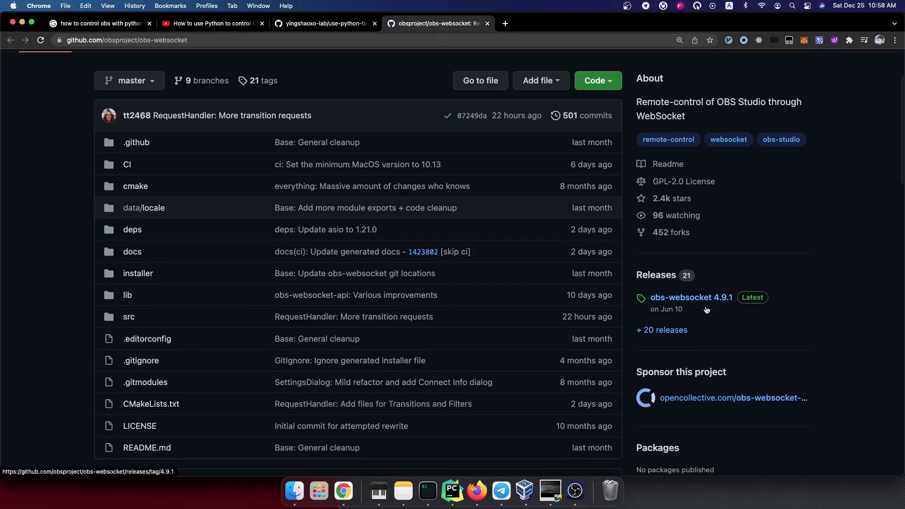
{"action": "left_click", "coordinate": [710, 303]}
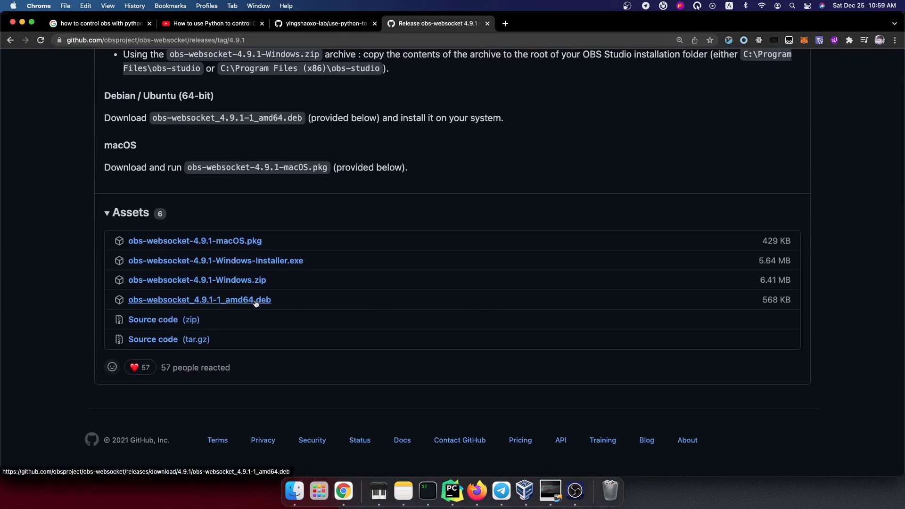
{"action": "left_click", "coordinate": [262, 300]}
- Move obs-websocket_4.9.1-1_amd64.deb from sf_Downloads to the home Downloads folder with mv
{"action": "left_click", "coordinate": [404, 306]}
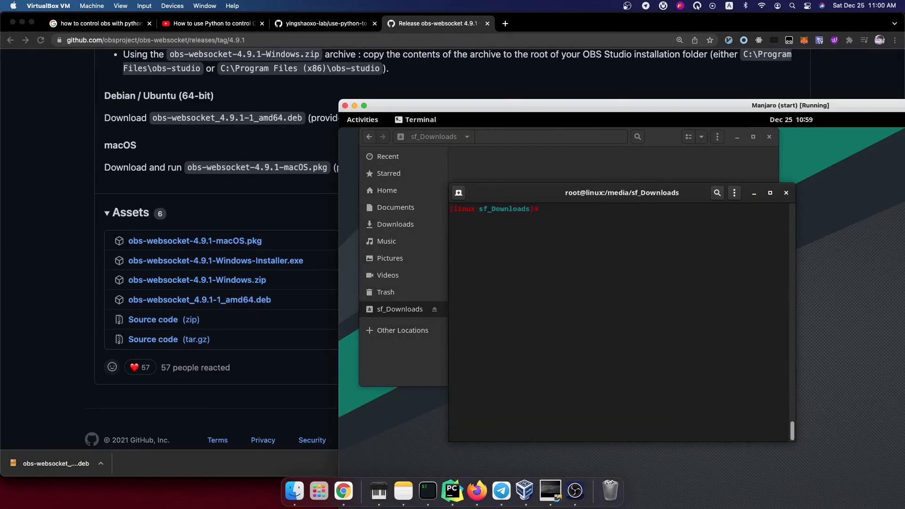
{"action": "type", "text": "mv obs-websocket_4.9.1-1_amd64.deb"}
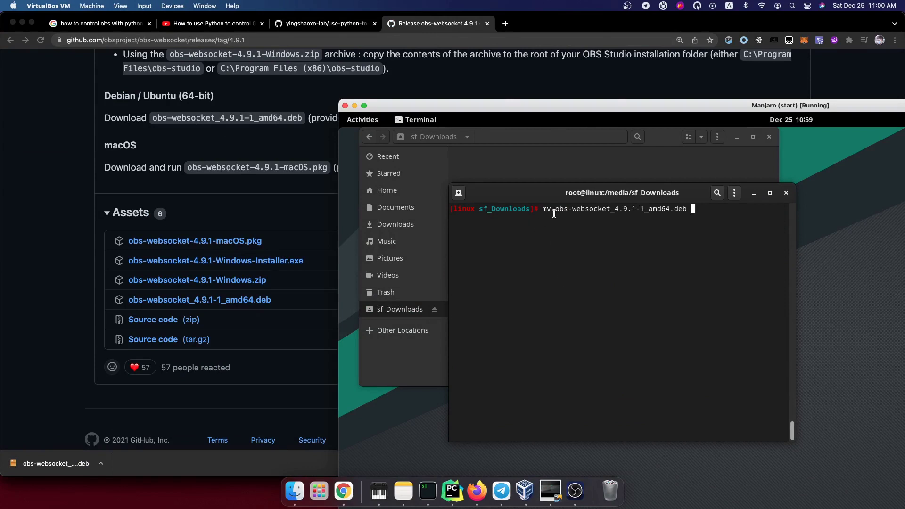
{"action": "left_click_drag", "start_coordinate": [567, 189], "coordinate": [533, 210]}
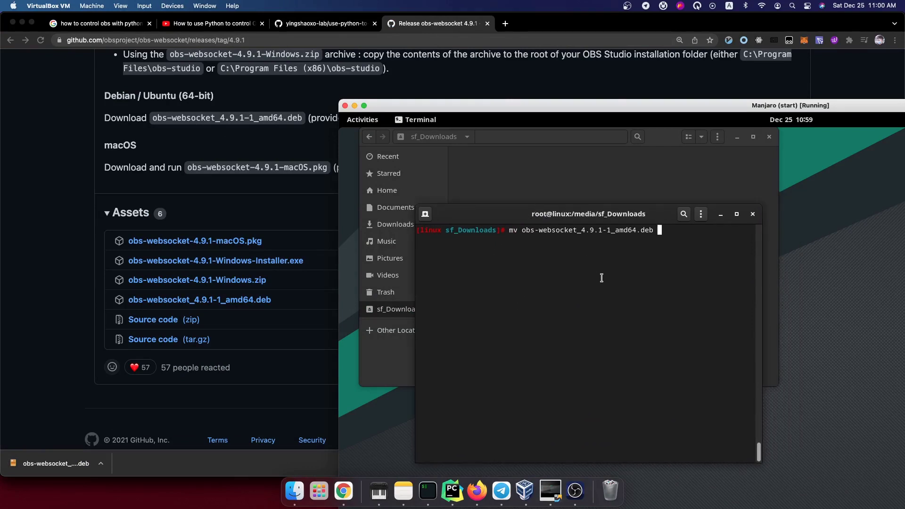
{"action": "left_click_drag", "start_coordinate": [565, 216], "coordinate": [562, 237]}
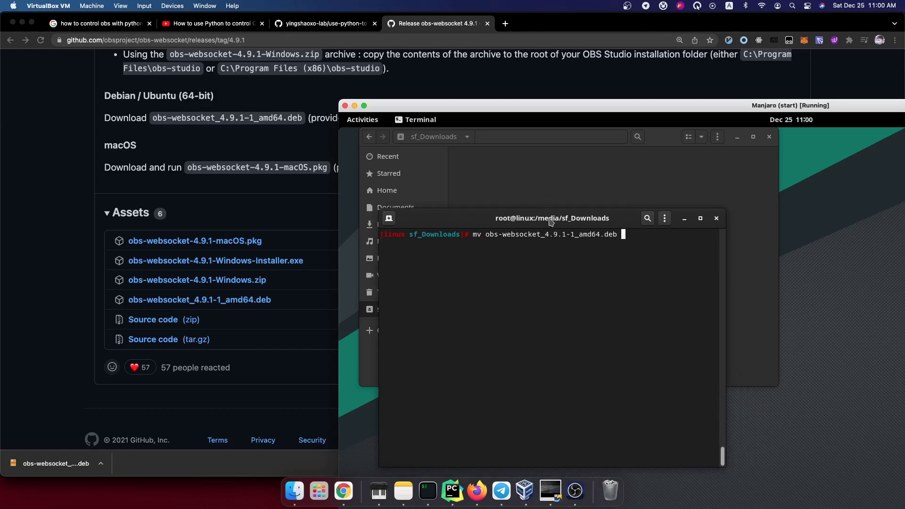
{"action": "left_click_drag", "start_coordinate": [551, 221], "coordinate": [568, 217]}
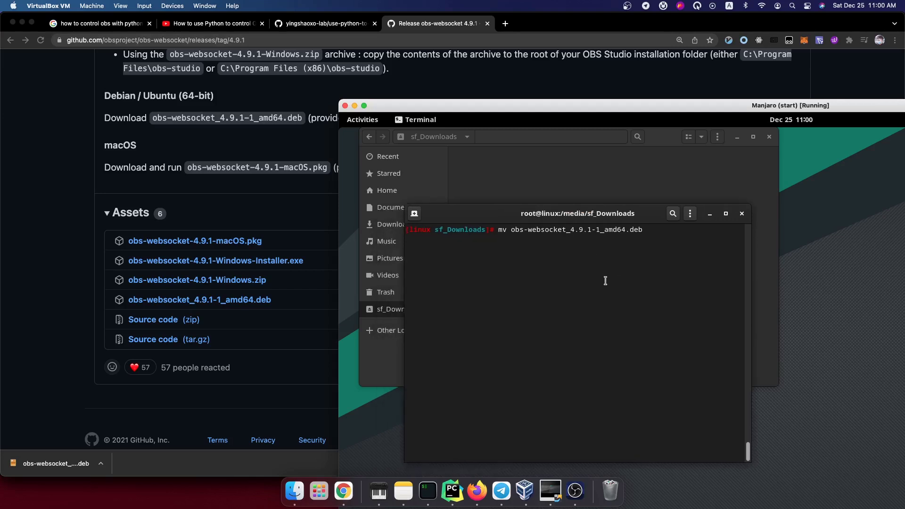
{"action": "type", "text": "/home/ying"}
{"action": "key", "text": "Tab"}
{"action": "left_click_drag", "start_coordinate": [569, 216], "coordinate": [551, 218]}
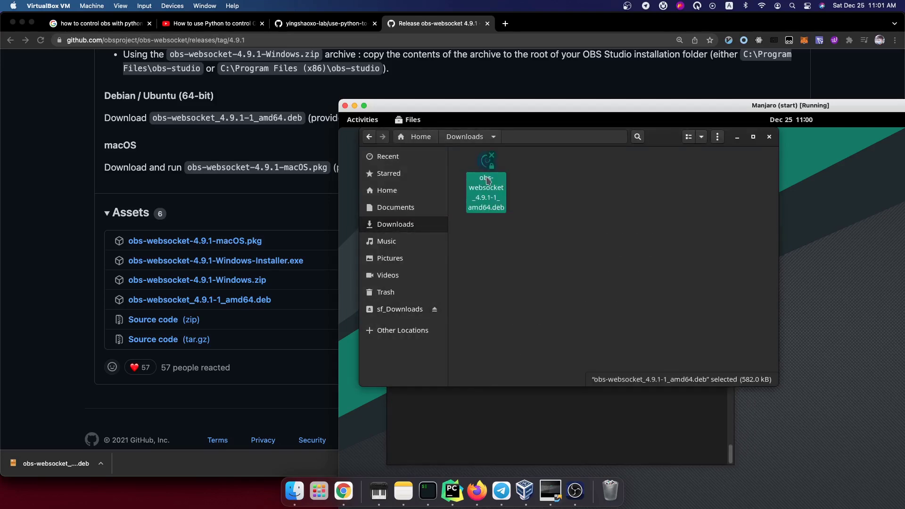
- Open the .deb in the archive viewer from its context menu, then close it
{"action": "right_click", "coordinate": [470, 180]}
{"action": "left_click", "coordinate": [523, 188]}
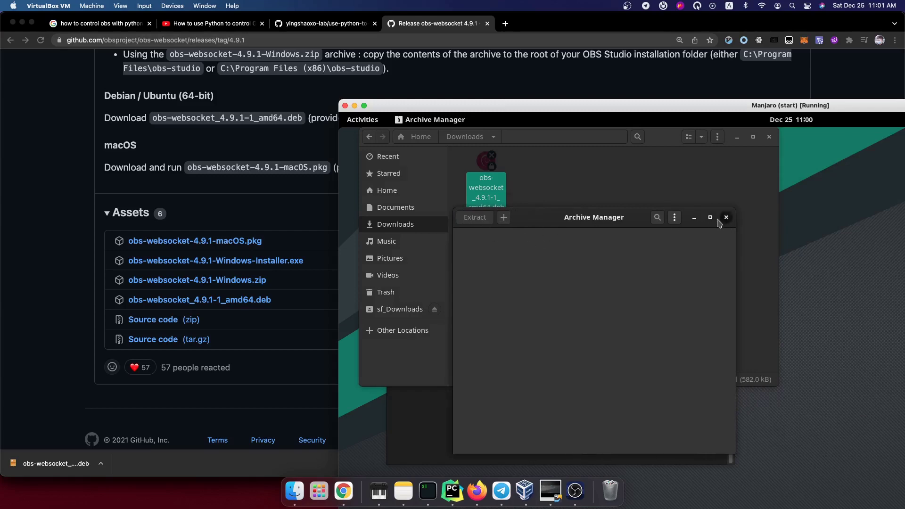
{"action": "left_click", "coordinate": [726, 218]}
- Switch to the Downloads terminal and select the debtap install command in the search snippet
{"action": "right_click", "coordinate": [491, 188]}
{"action": "key", "text": "alt+Tab"}
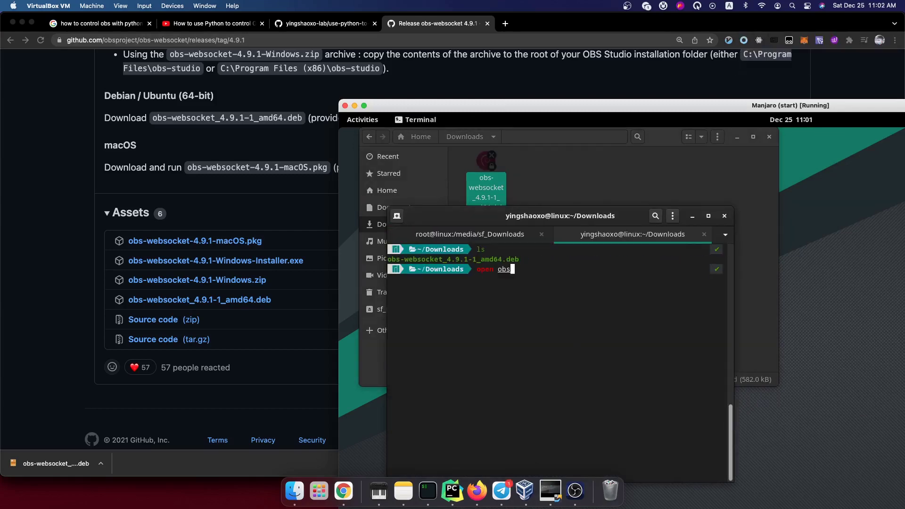
{"action": "left_click_drag", "start_coordinate": [143, 156], "coordinate": [244, 158]}
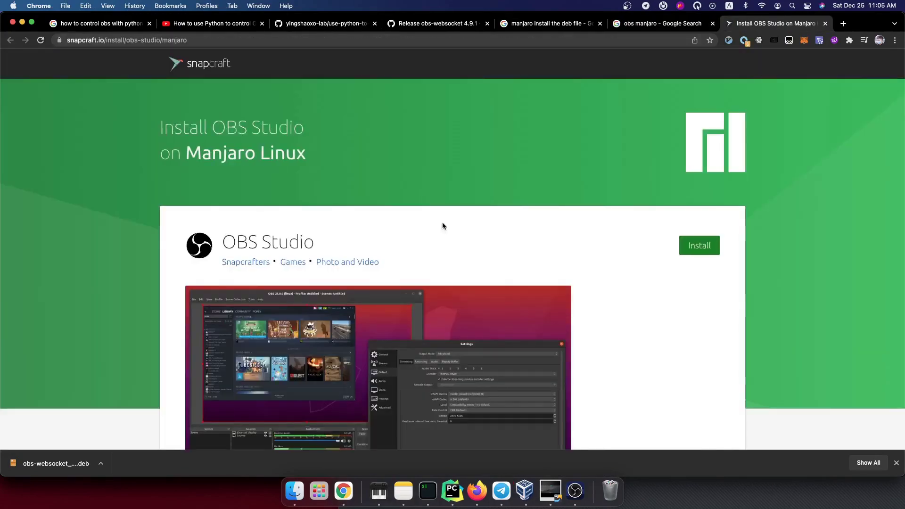
- Scroll through the pages about installing OBS and obs-websocket on Manjaro
{"action": "scroll", "coordinate": [539, 293], "scroll_direction": "down", "scroll_amount": 8}
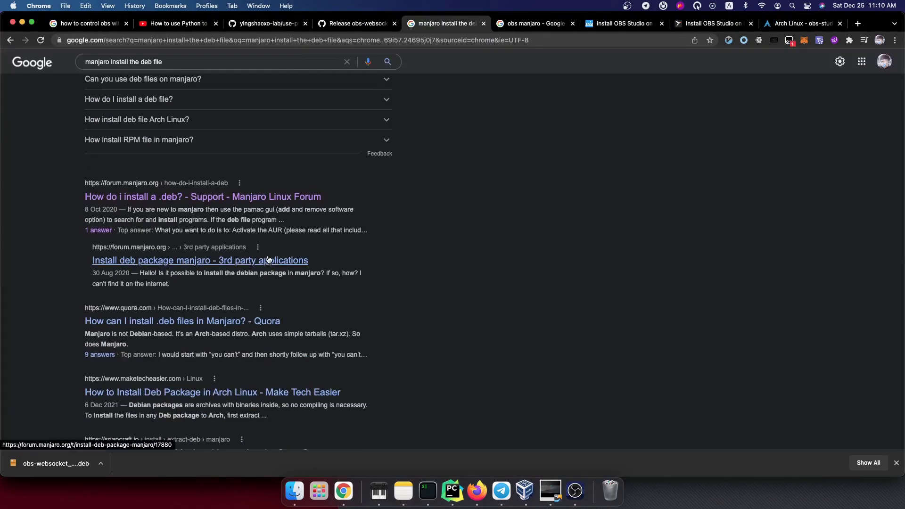
{"action": "scroll", "coordinate": [377, 357], "scroll_direction": "down", "scroll_amount": 10}
{"action": "scroll", "coordinate": [377, 357], "scroll_direction": "down", "scroll_amount": 5}
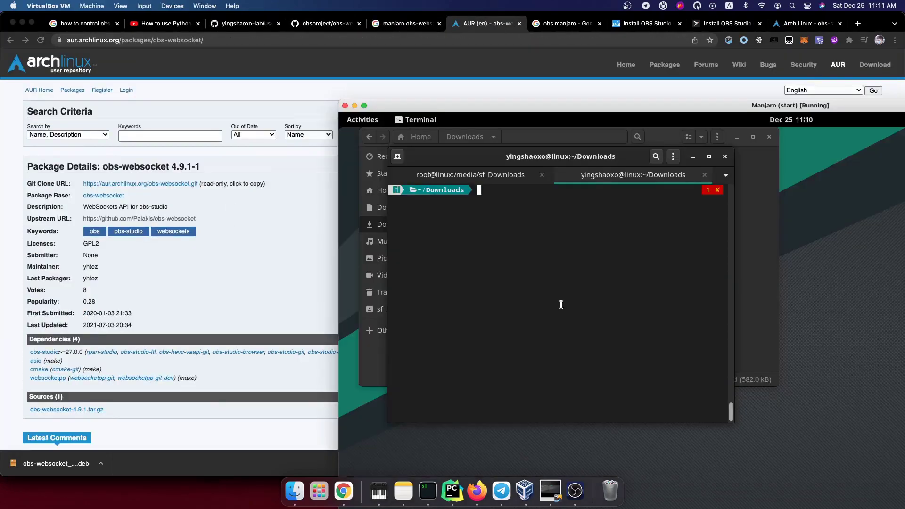
- Prepare the install command in the terminal, ending with 'pacman -S obs-studio' in the root tab
{"action": "type", "text": "sudo pacman -S"}
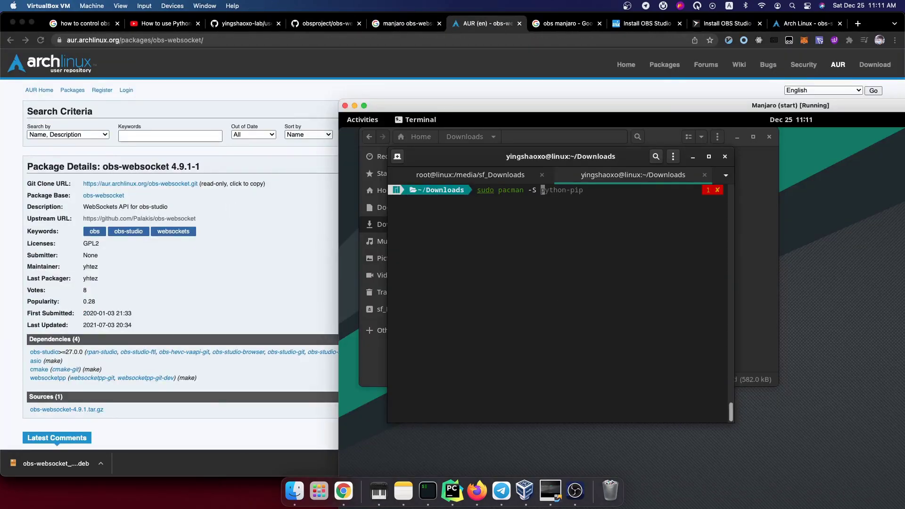
{"action": "right_click", "coordinate": [492, 236]}
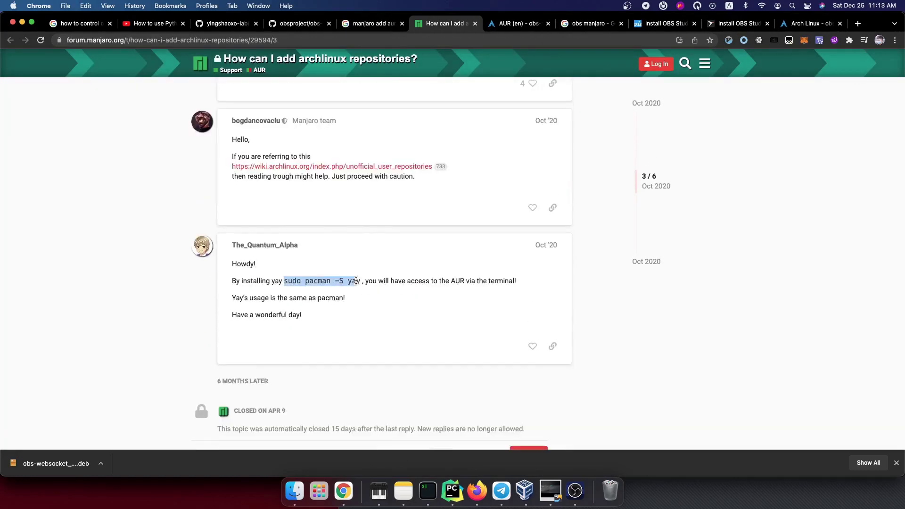
{"action": "type", "text": "pacman -S obs-studio"}
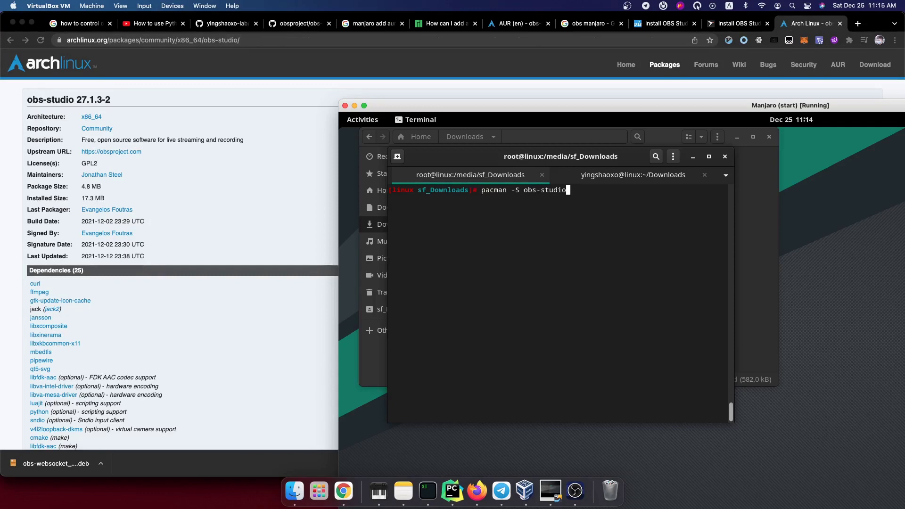
- Install obs-studio with pacman, confirming with y, and start the obs-websocket AUR install
{"action": "key", "text": "Return"}
{"action": "type", "text": "y"}
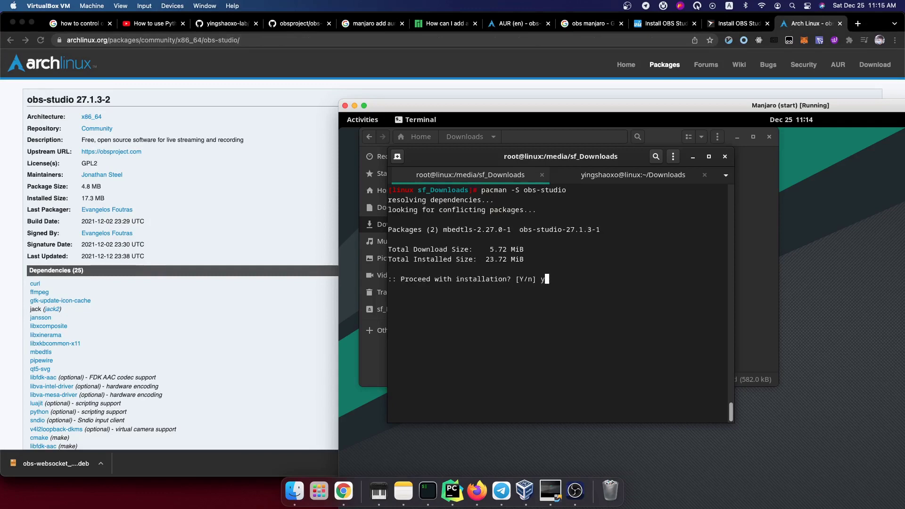
{"action": "key", "text": "Return"}
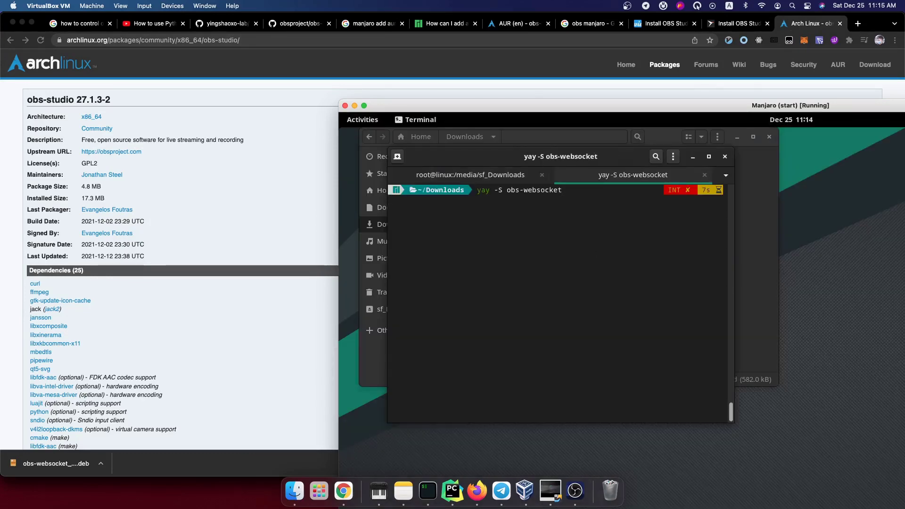
{"action": "key", "text": "Return"}
{"action": "key", "text": "Return"}
{"action": "key", "text": "Return"}
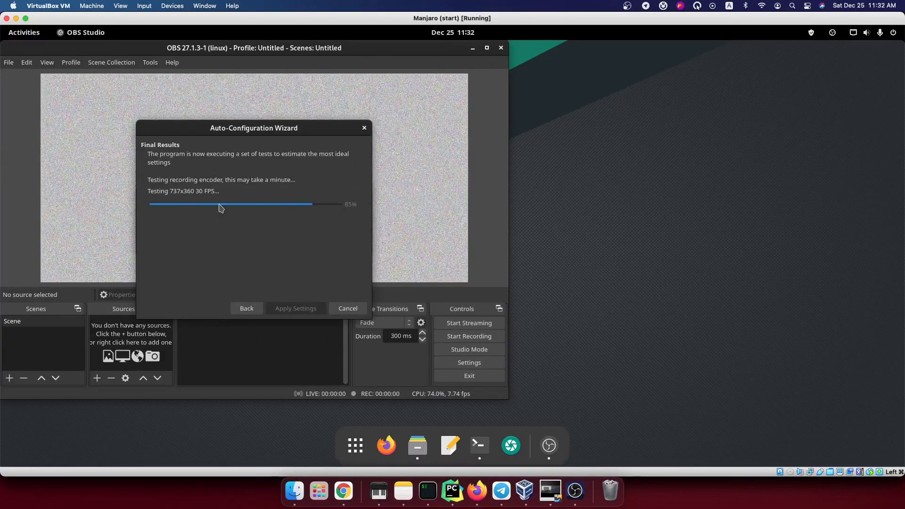
- Add Scene2 from the Scenes menu, select Scene, and arrange OBS beside the root terminal
{"action": "right_click", "coordinate": [396, 344]}
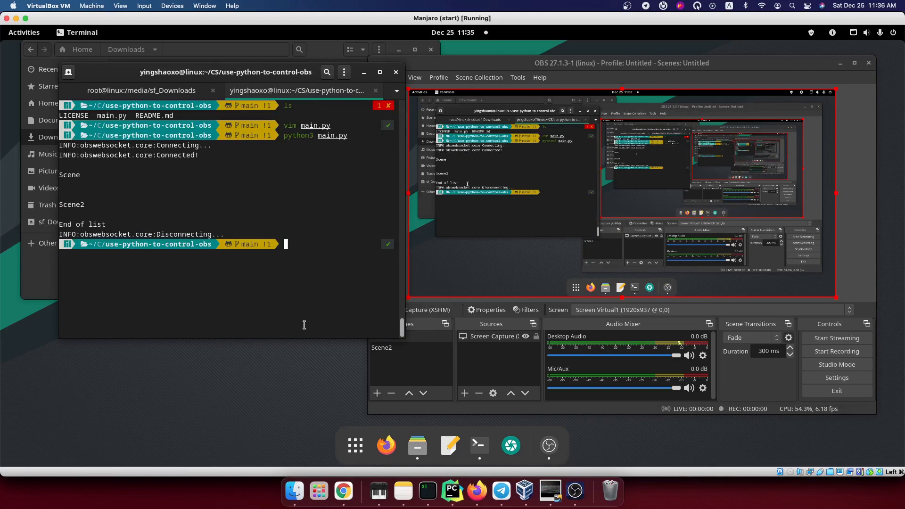
{"action": "left_click", "coordinate": [430, 376]}
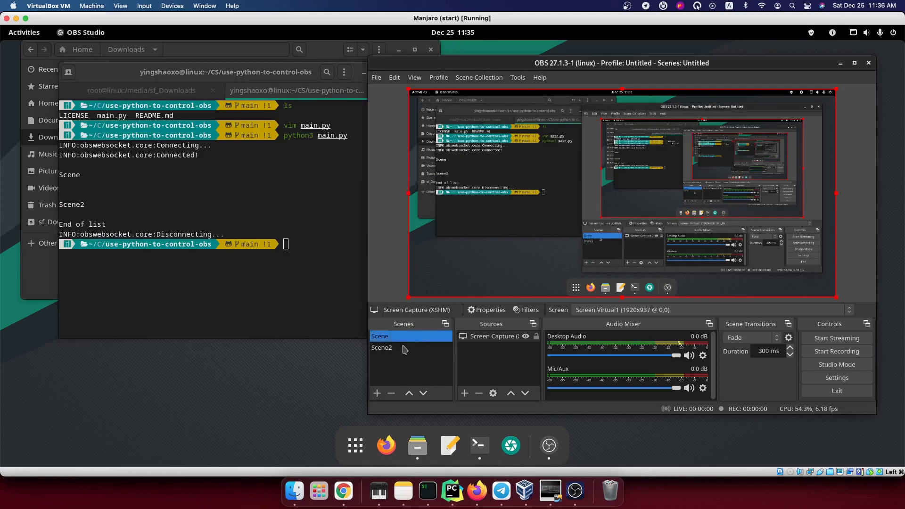
{"action": "left_click_drag", "start_coordinate": [431, 63], "coordinate": [450, 64]}
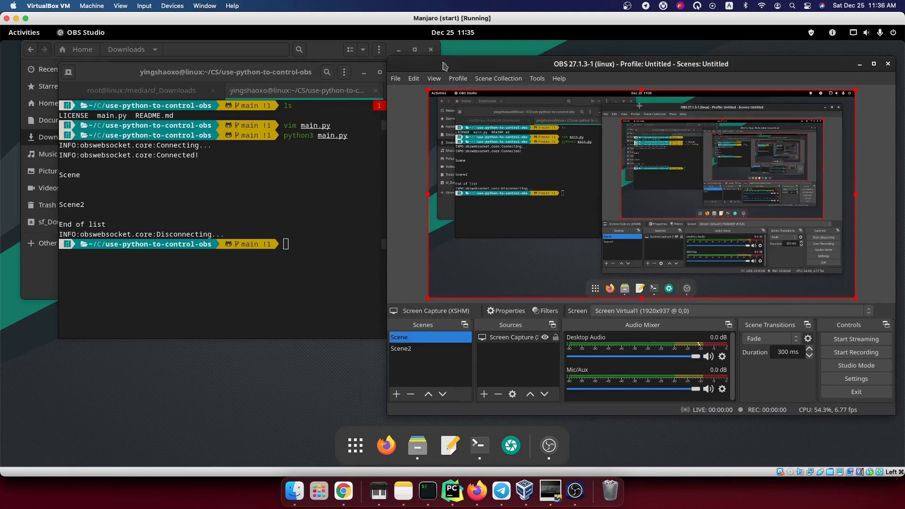
{"action": "left_click_drag", "start_coordinate": [186, 90], "coordinate": [267, 111]}
{"action": "left_click", "coordinate": [266, 112]}
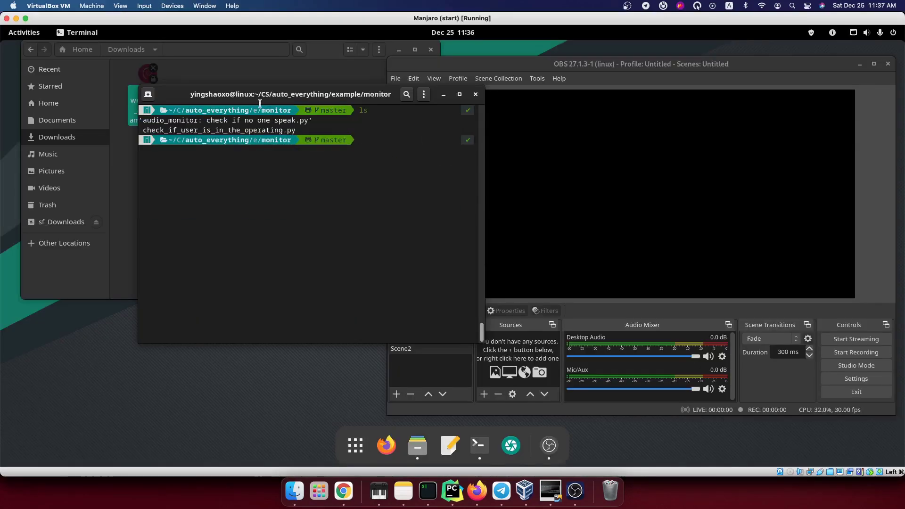
- Run 'python3 check_if_user_is_in_the_operating.py' in the centred terminal, then shrink the terminal
{"action": "left_click_drag", "start_coordinate": [269, 95], "coordinate": [436, 170]}
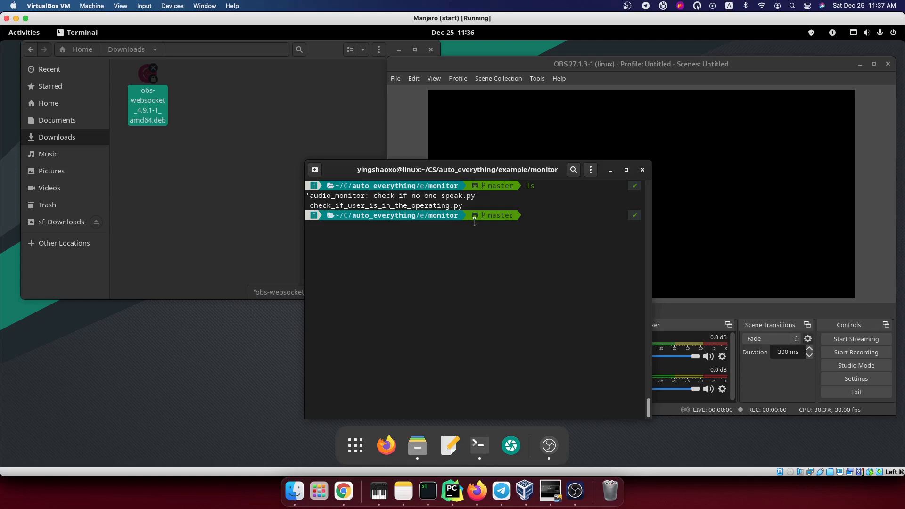
{"action": "type", "text": "python3 c"}
{"action": "key", "text": "Tab"}
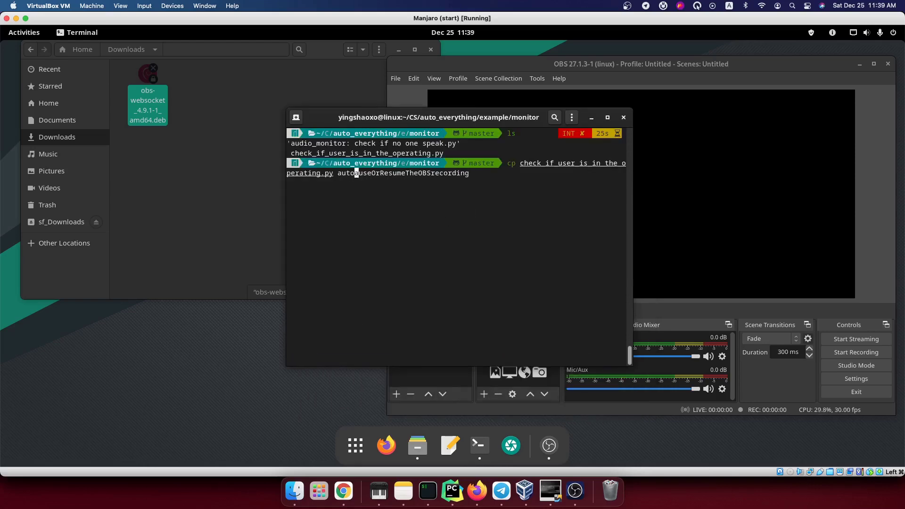
{"action": "left_click_drag", "start_coordinate": [627, 390], "coordinate": [628, 360]}
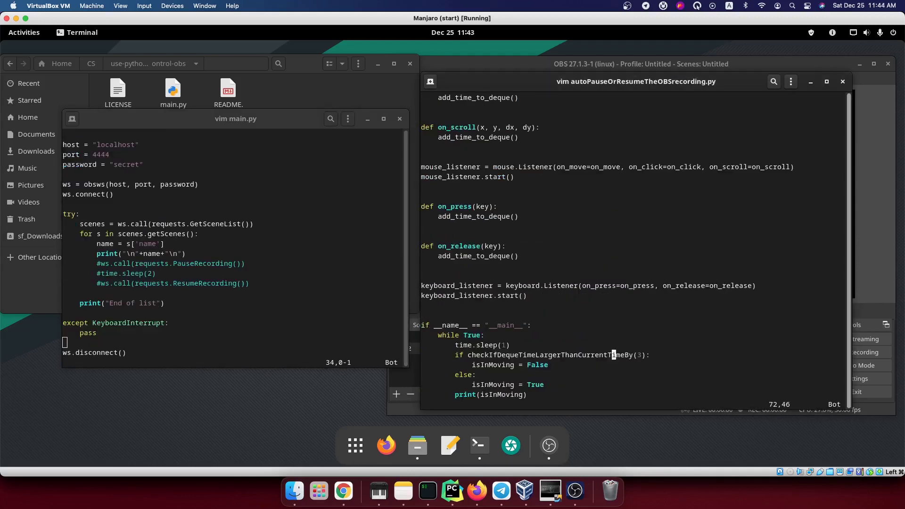
- Replace print(isInMoving) with an if/else calling ResumeRecording when moving, PauseRecording otherwise
{"action": "type", "text": "kGSif "}
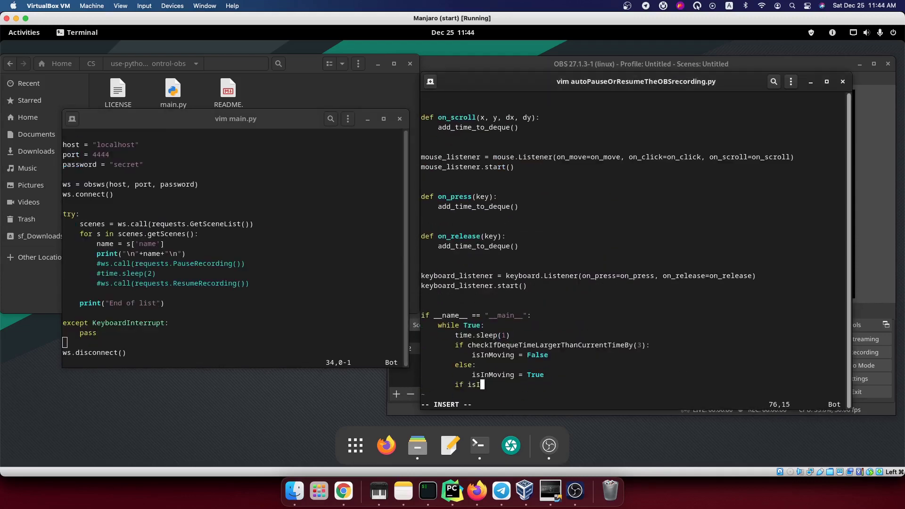
{"action": "type", "text": "isInMoving"}
{"action": "type", "text": "ws.call(requests."}
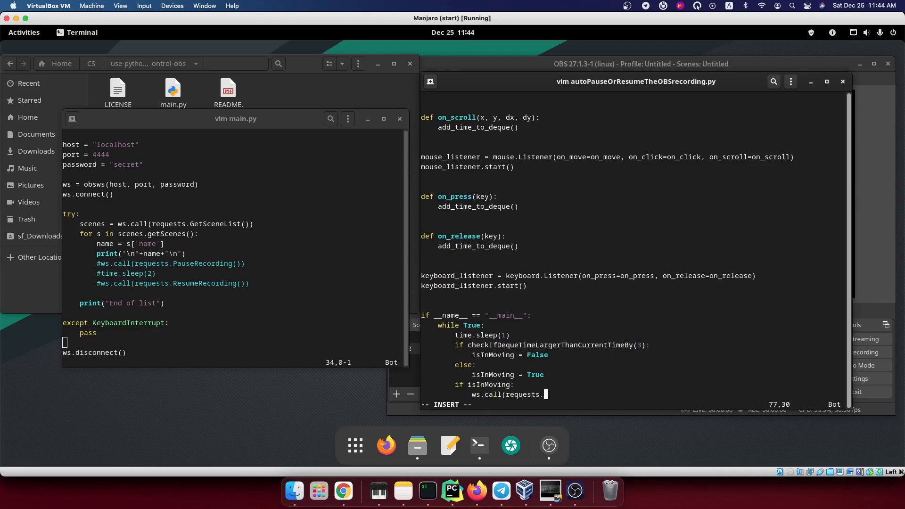
{"action": "type", "text": "ResumeRecording())"}
{"action": "key", "text": "Return"}
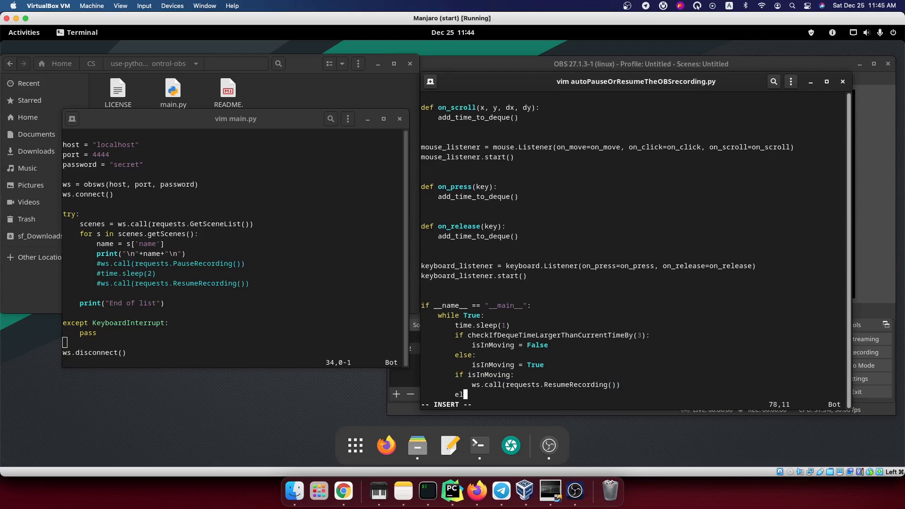
{"action": "type", "text": "else:"}
{"action": "key", "text": "Return"}
{"action": "type", "text": "ws.call(requests.PauseRecording())"}
- Save the script with :w and run python3 autoPauseOrResumeTheOBSrecording.py
{"action": "key", "text": "Escape"}
{"action": "type", "text": ":w"}
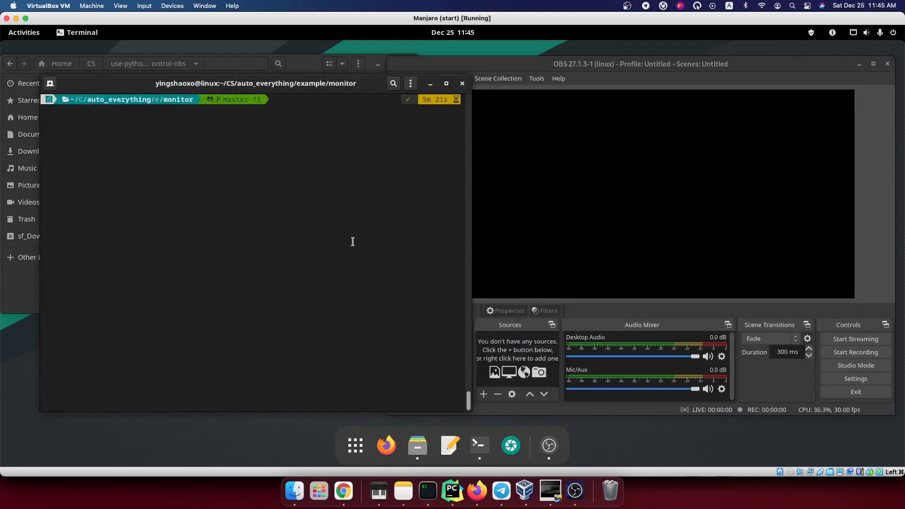
{"action": "type", "text": "python3 auto"}
{"action": "key", "text": "Tab"}
{"action": "key", "text": "Return"}
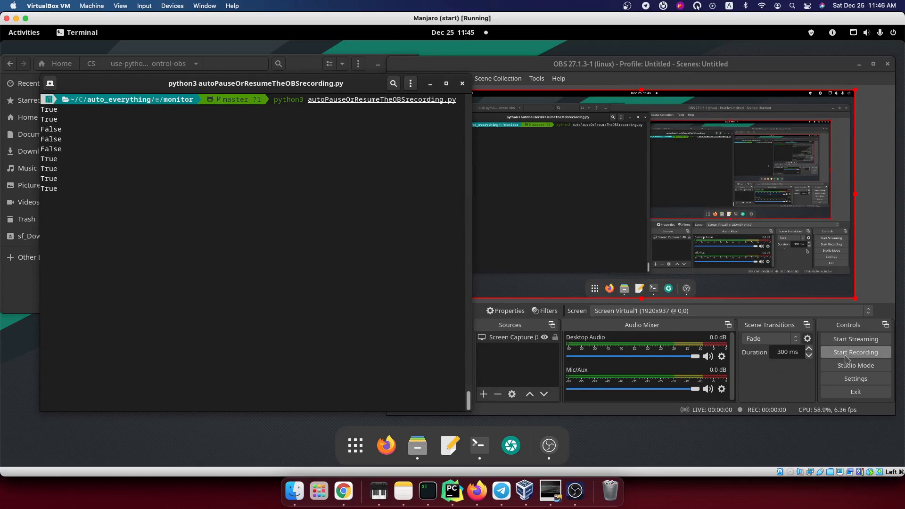
- Start the OBS recording so the running script can pause it when activity stops
{"action": "left_click", "coordinate": [830, 355]}
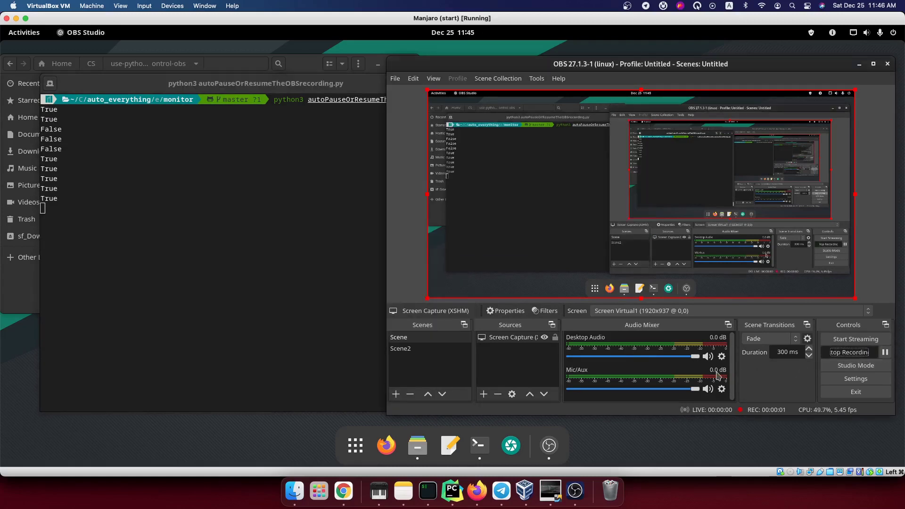